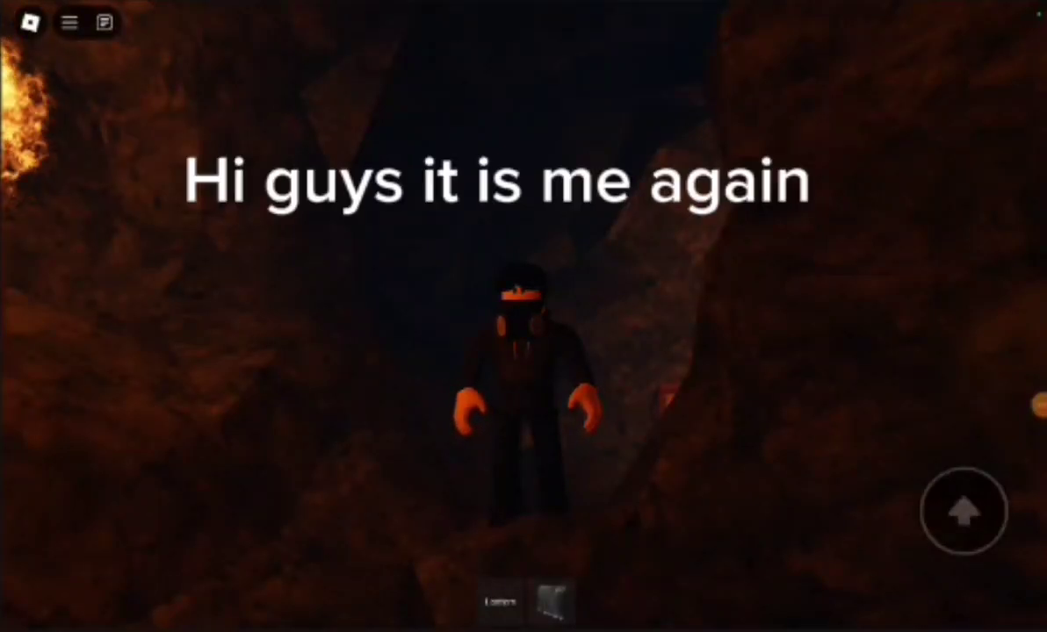
Equip the lantern from the hotbar and walk the character forward through the cave.
left_click(499, 602)
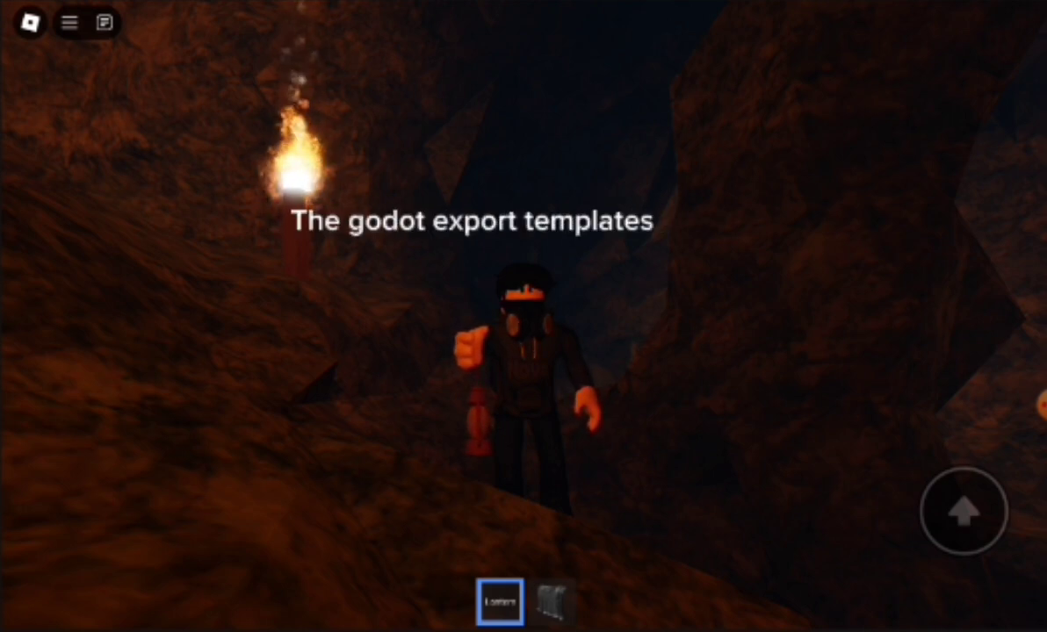
left_click_drag(145, 409, 145, 474)
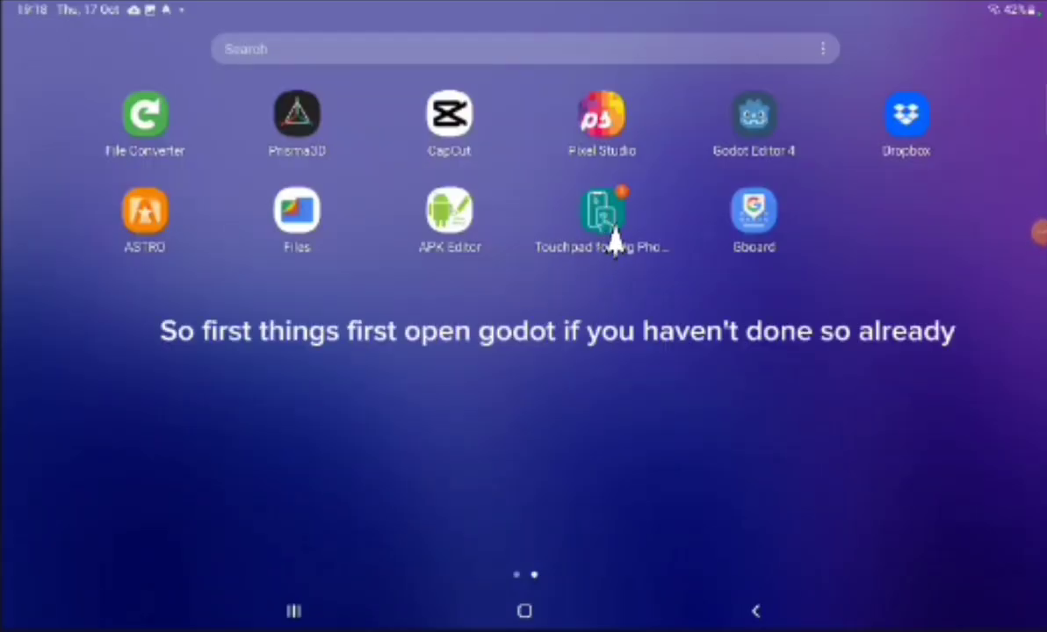
Launch Godot Editor 4 and open the Flappy Bird project for editing.
left_click(749, 116)
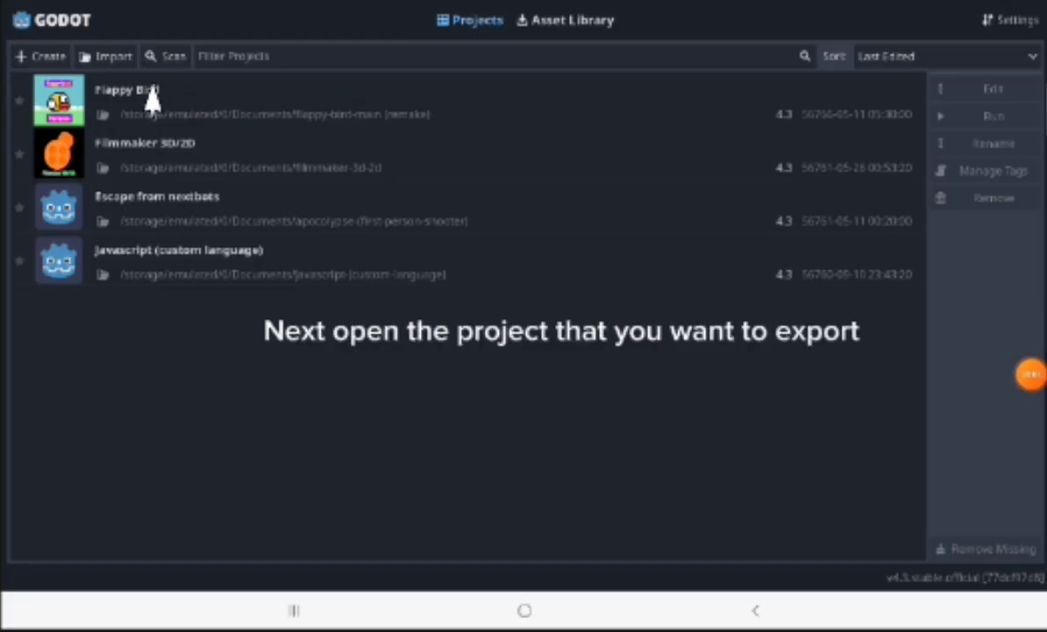
left_click(74, 88)
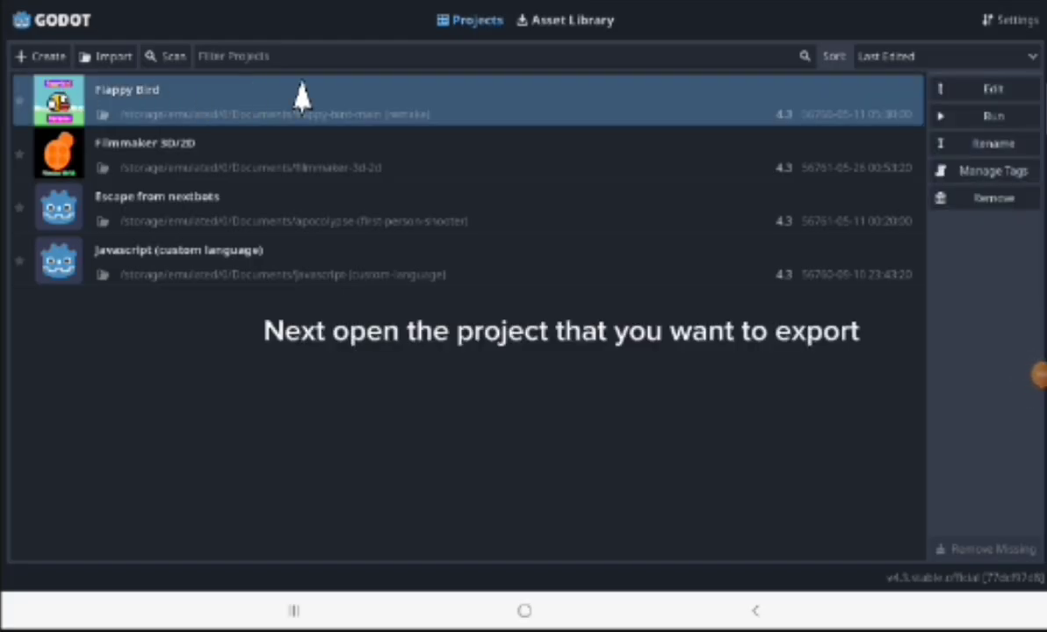
left_click(948, 90)
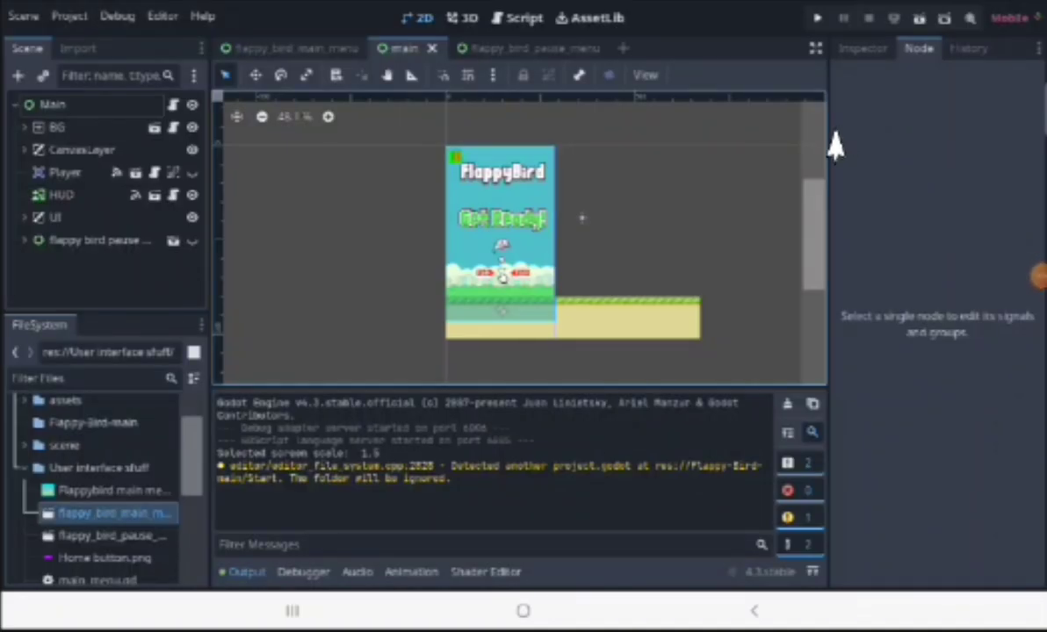
Zoom the 2D viewport in and out over the main scene, then bring up the Project menu.
scroll(785, 159, "down", 1)
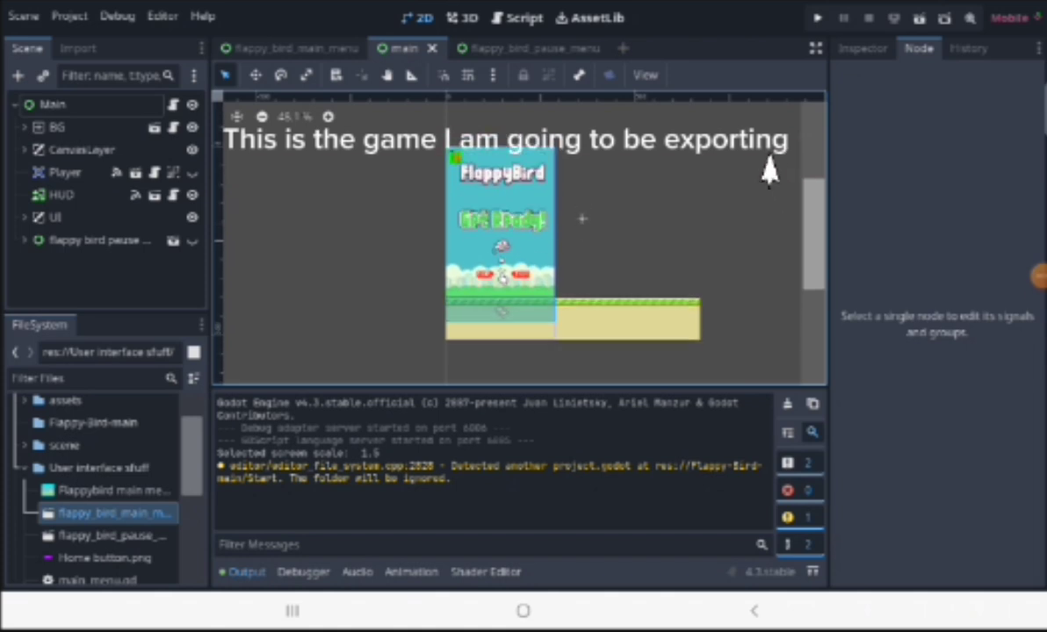
scroll(708, 176, "up", 6)
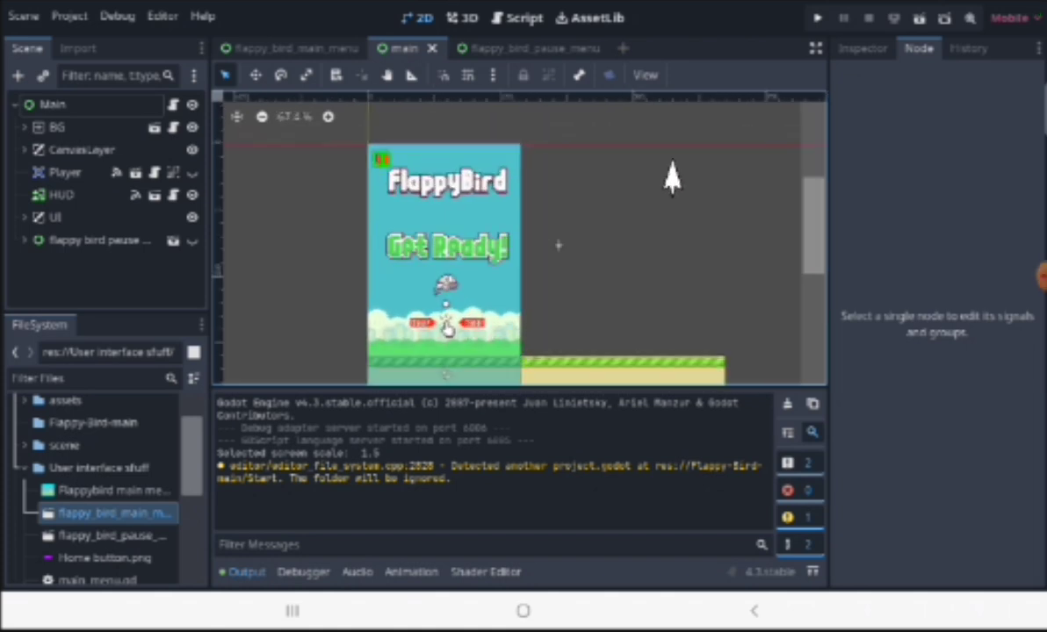
scroll(640, 176, "down", 3)
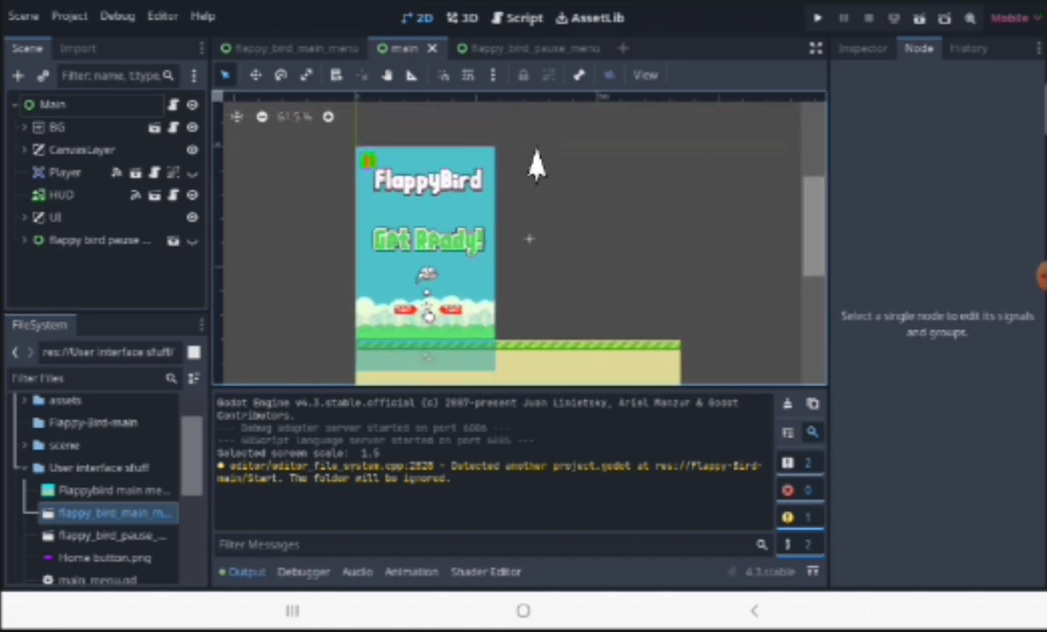
scroll(496, 158, "down", 1)
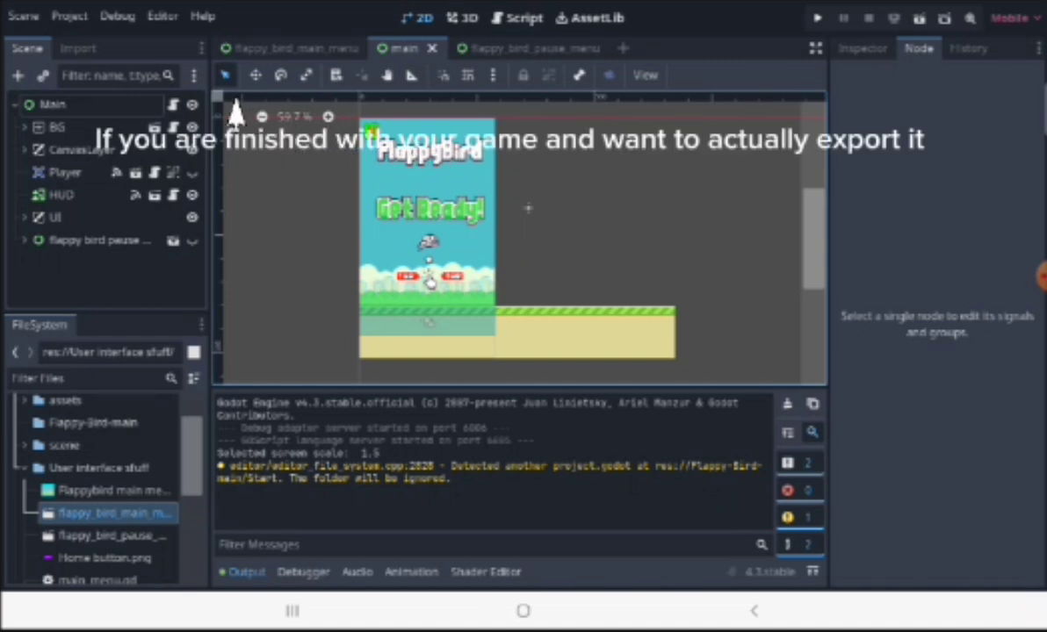
left_click(70, 17)
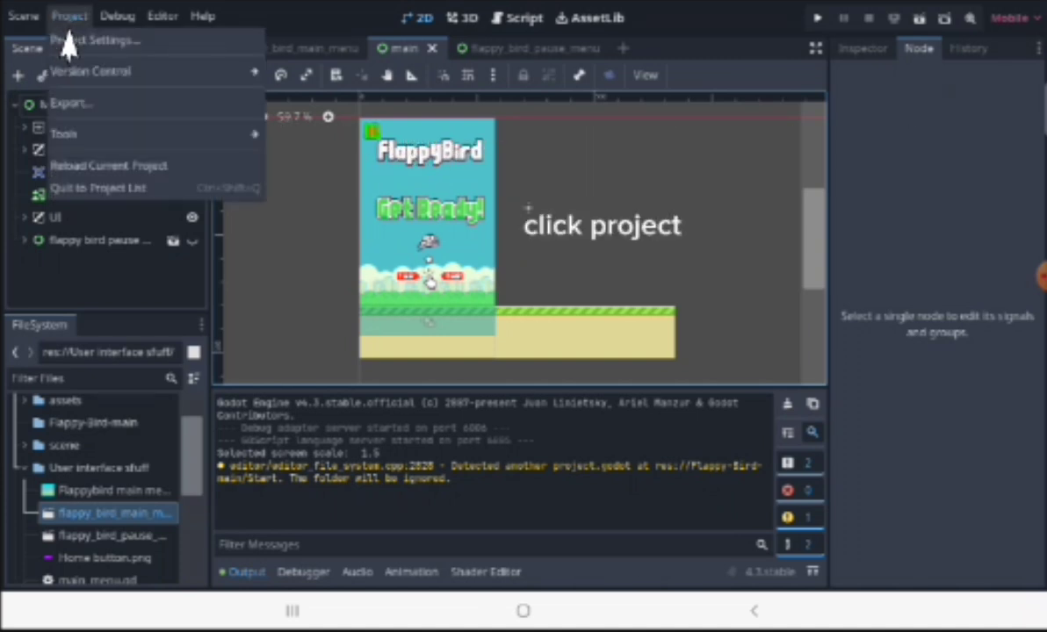
Export the Android (Runnable) preset as PCK/ZIP 'Flappy bird (remake)' with Export With Debug off.
left_click(86, 106)
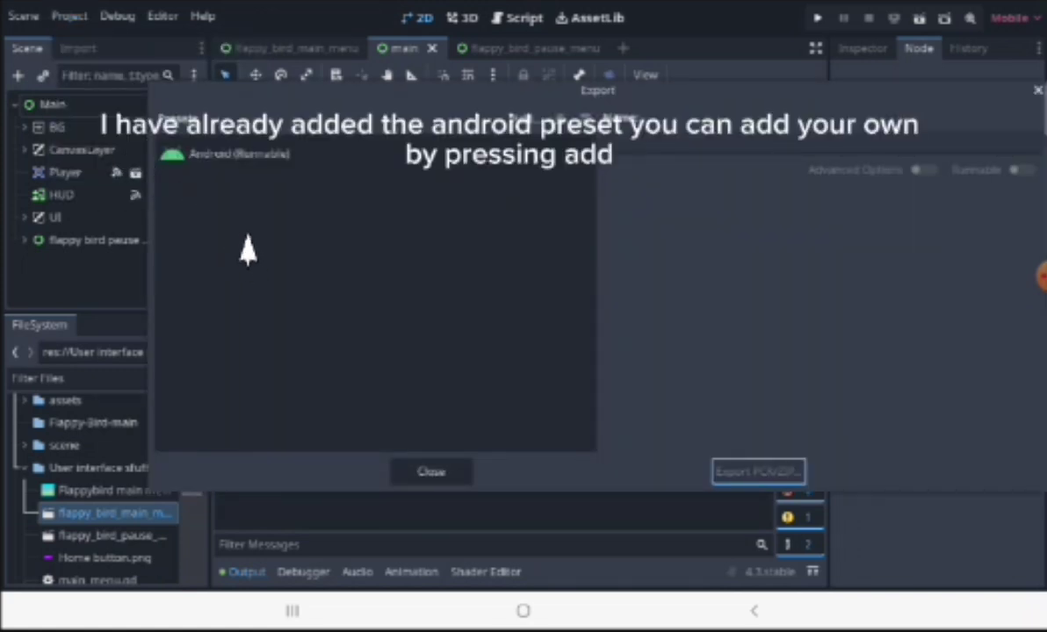
left_click(241, 157)
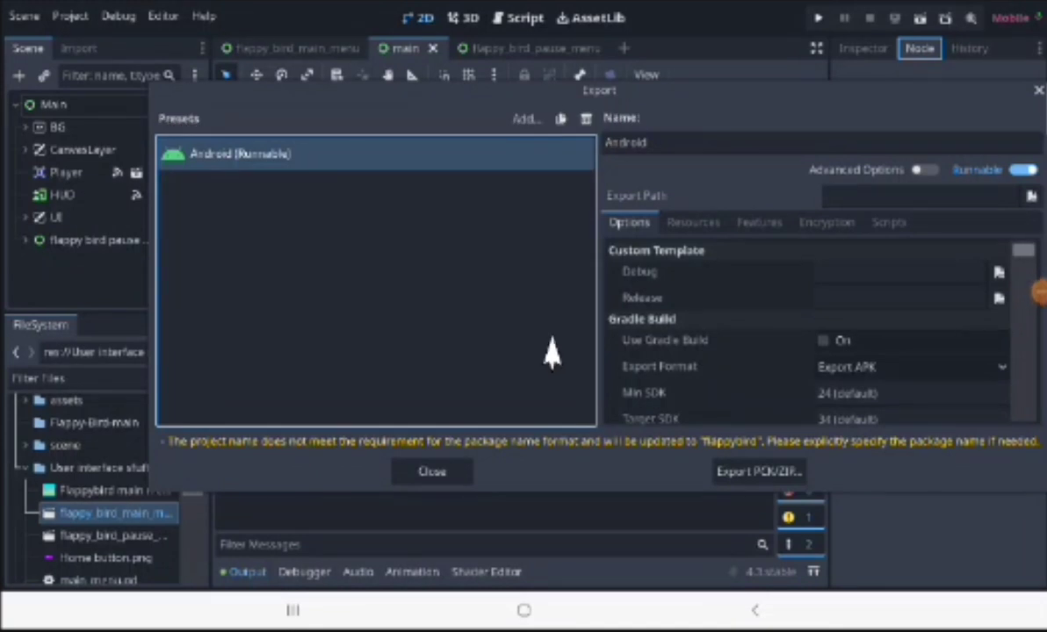
left_click(757, 473)
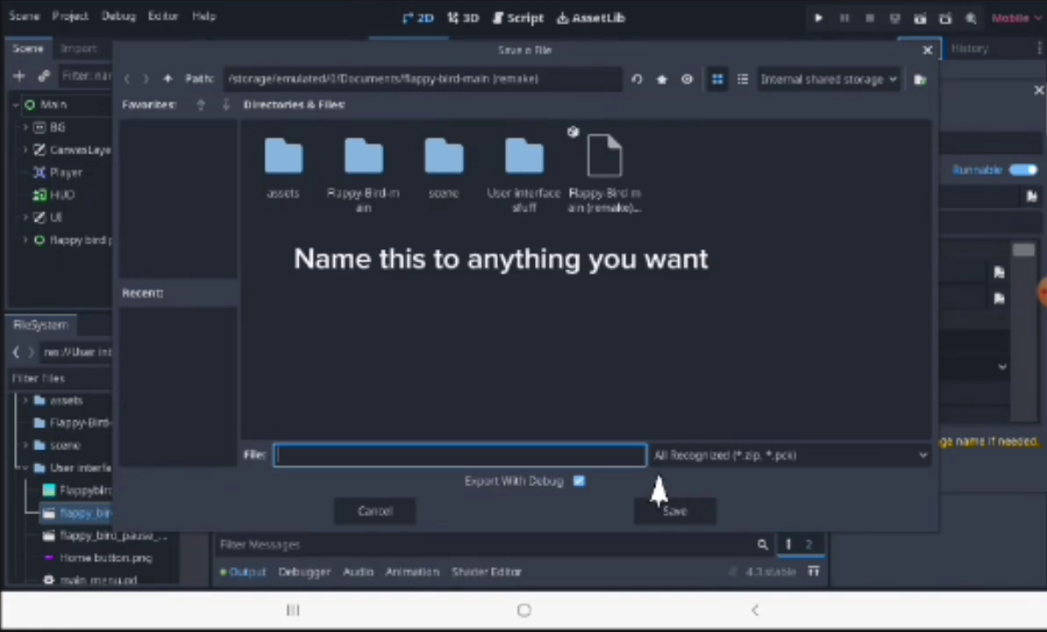
type("Flappy bird (remake)")
left_click(579, 482)
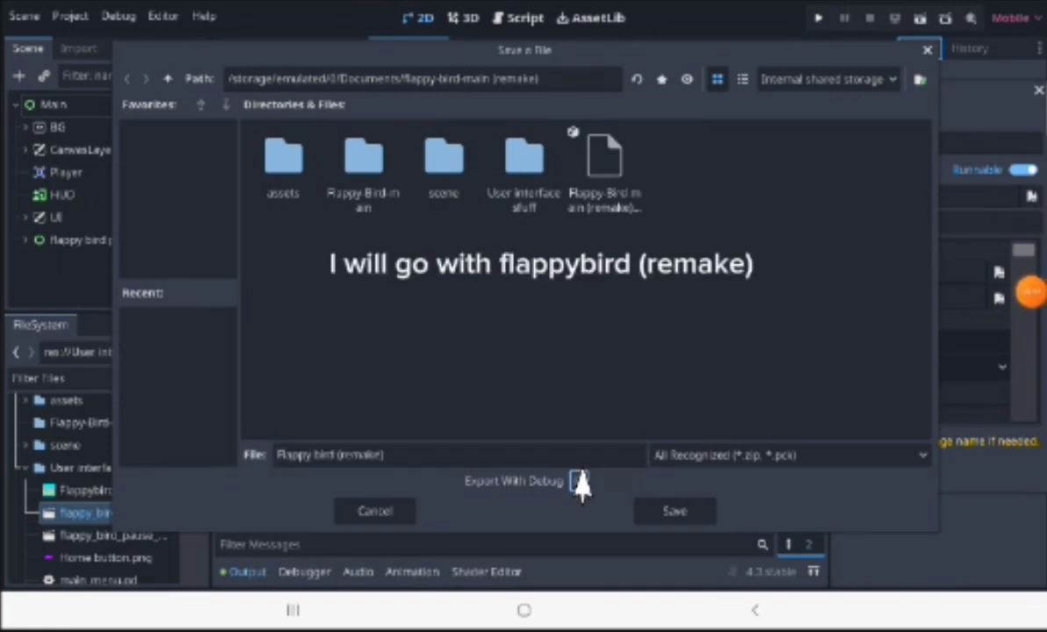
left_click(665, 511)
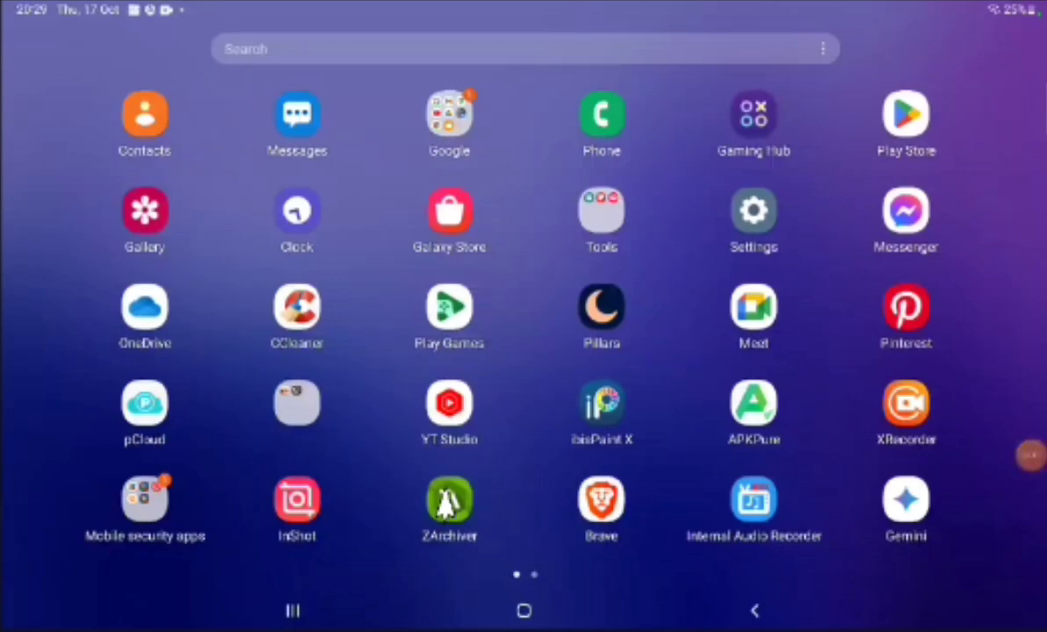
In ZArchiver, extract Flappy bird (remake).zip into ./Flappy bird (remake)/.
left_click(446, 499)
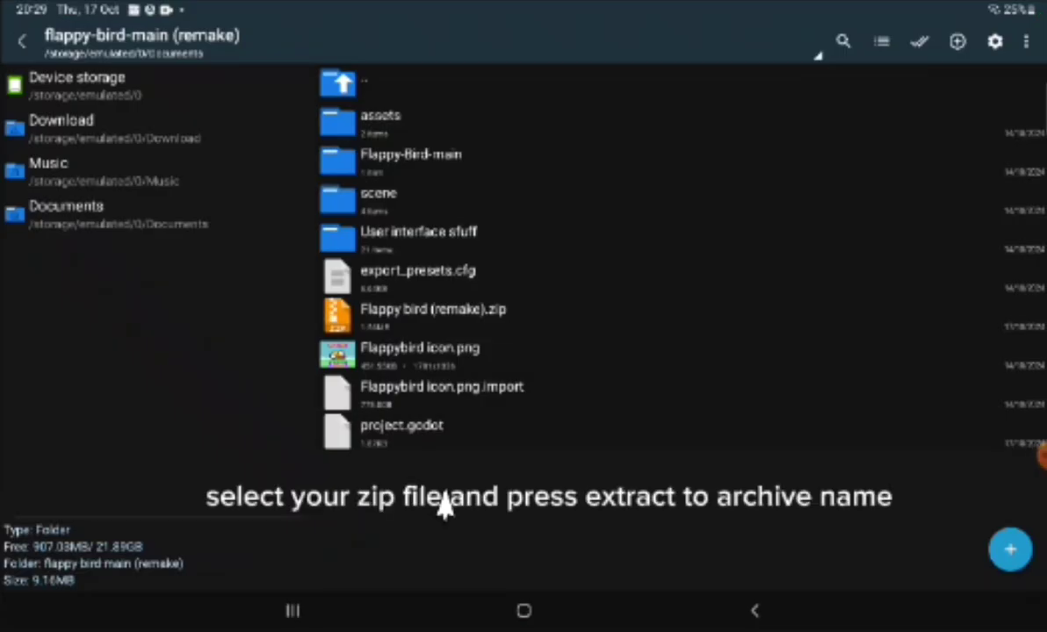
left_click(369, 317)
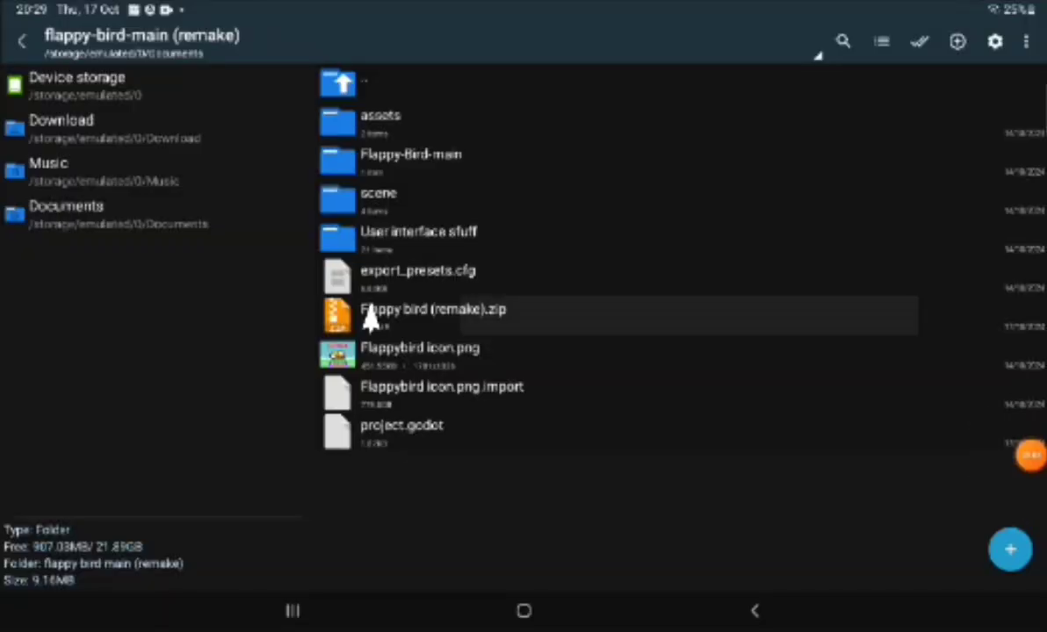
left_click(731, 414)
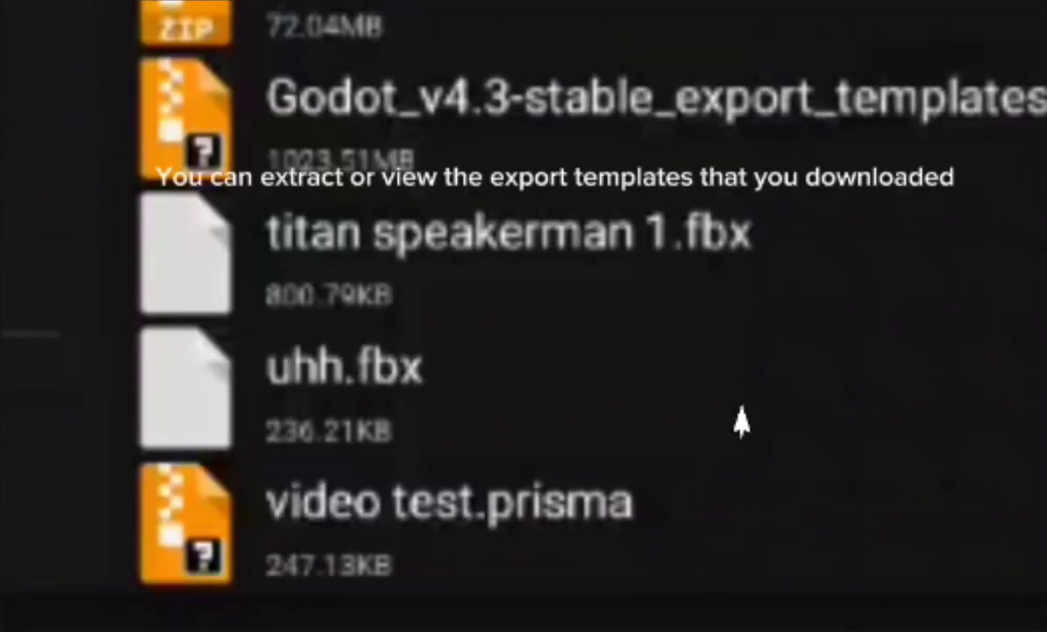
Extract android_release.apk from the Godot_v4.3 export templates archive into Download.
left_click(402, 101)
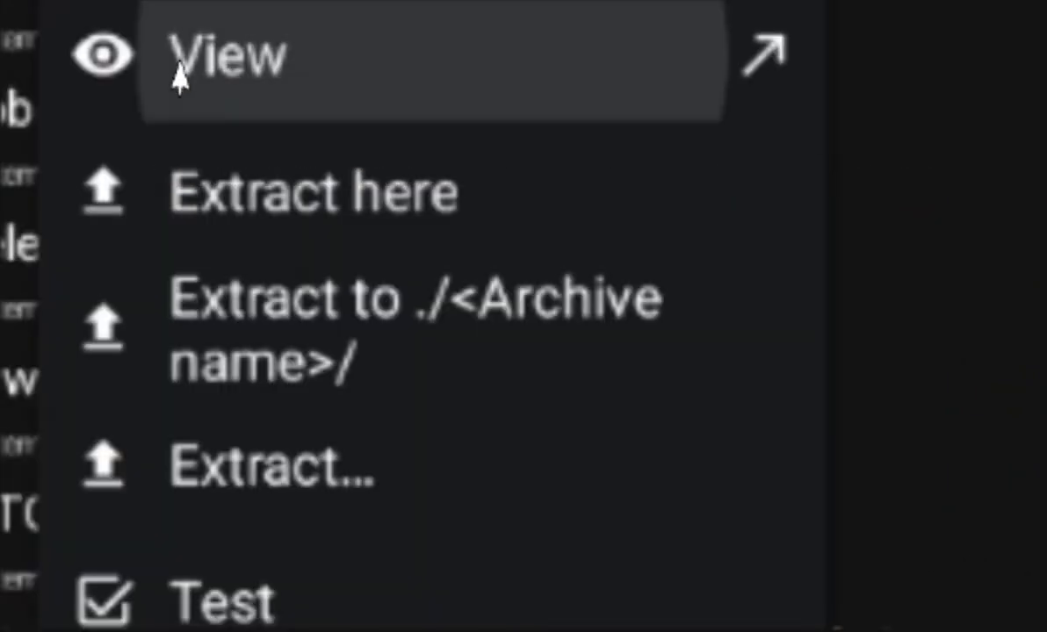
left_click(177, 75)
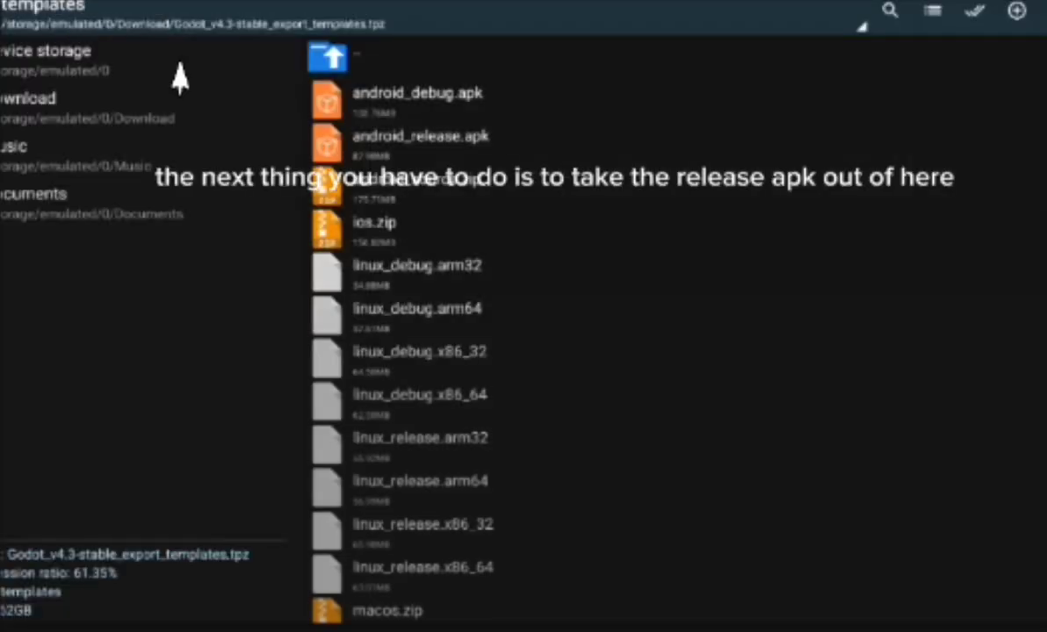
left_click(391, 151)
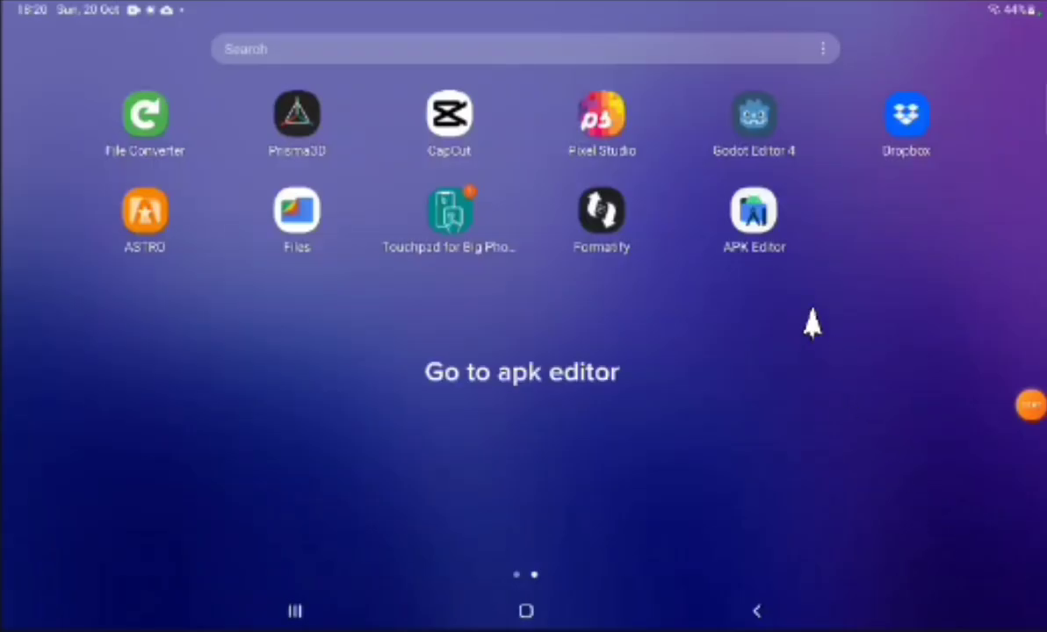
Open android_release.apk from Download in APK Editor using Full edit with partial decoding.
left_click(750, 220)
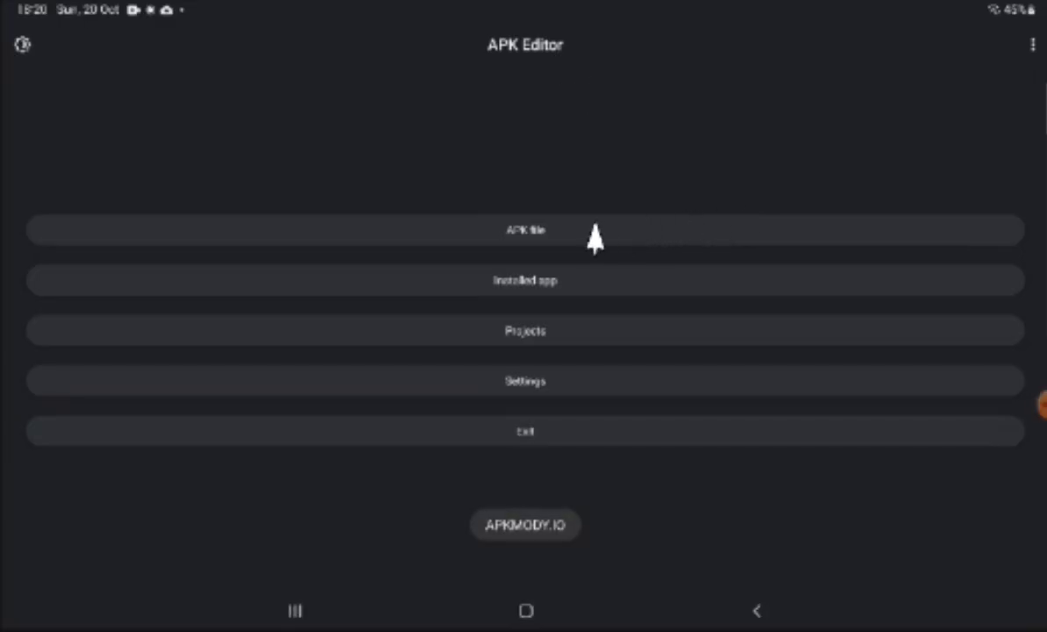
left_click(517, 235)
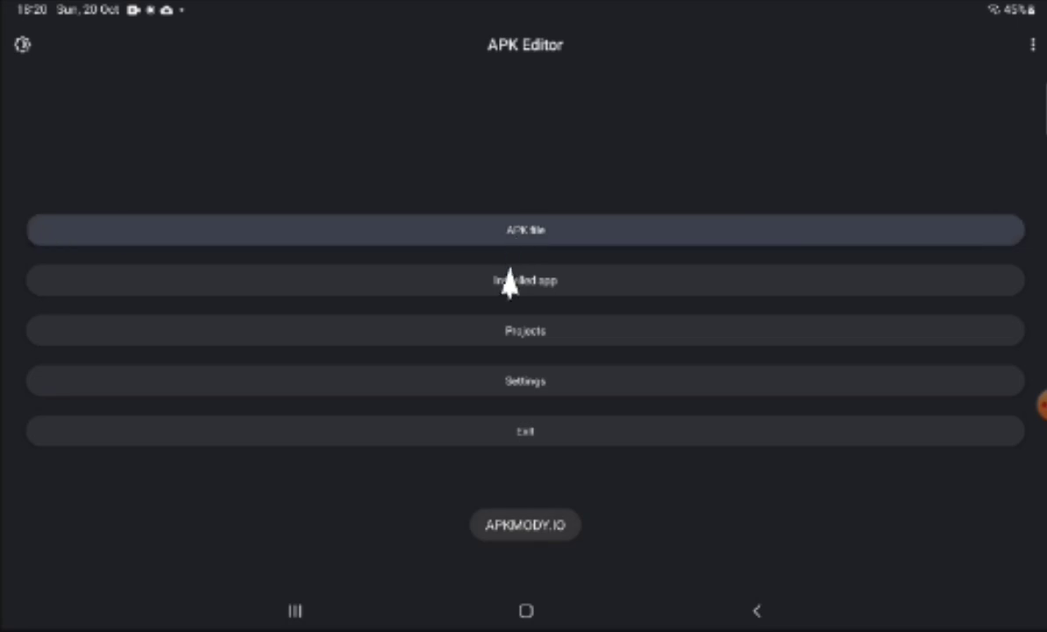
left_click_drag(488, 324, 450, 82)
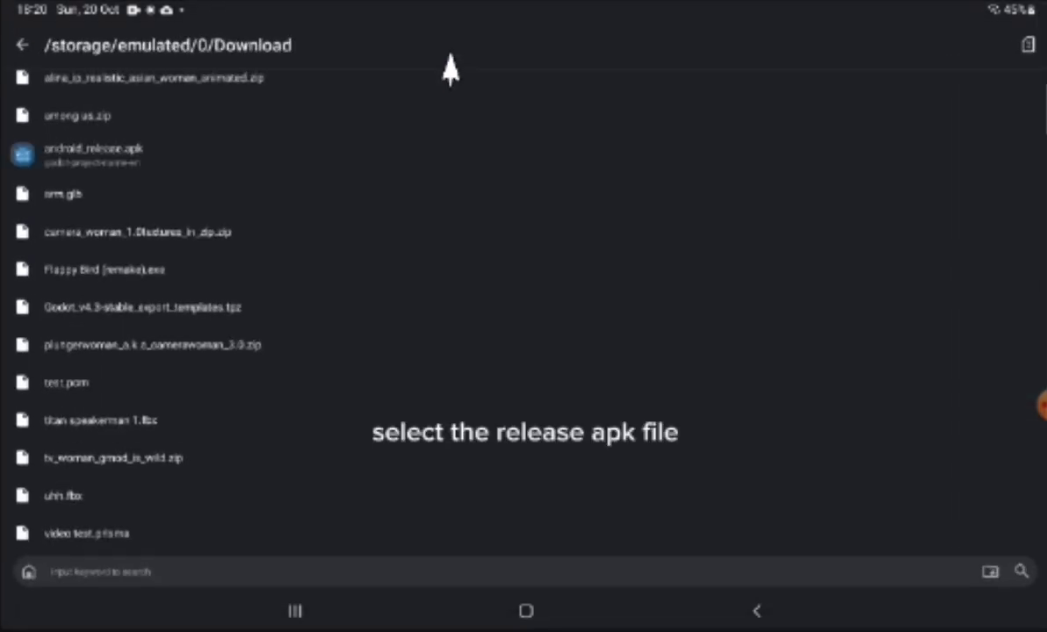
left_click(64, 156)
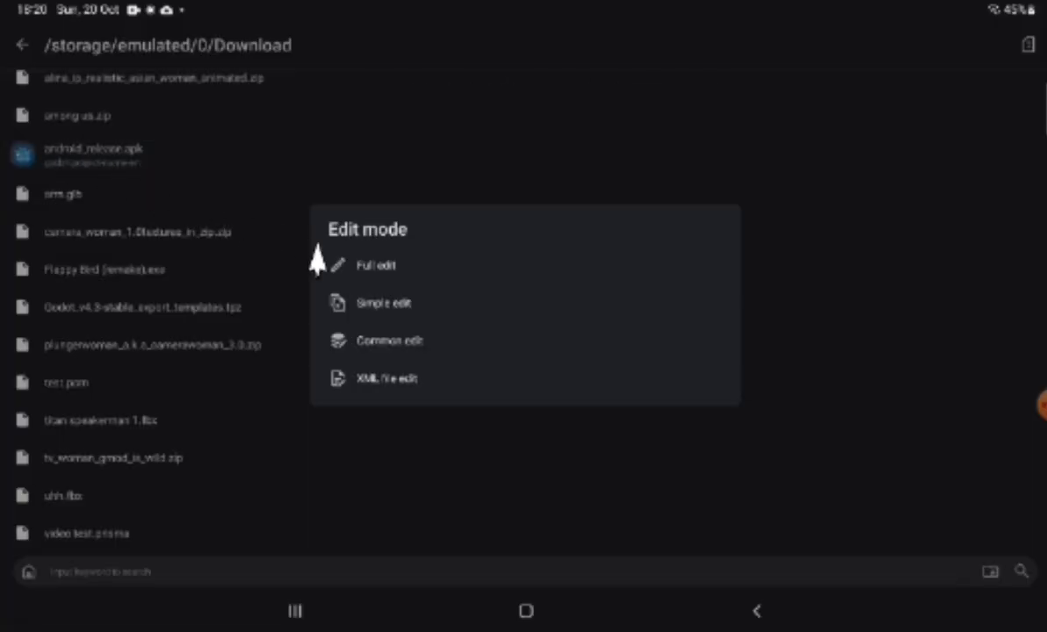
left_click(351, 265)
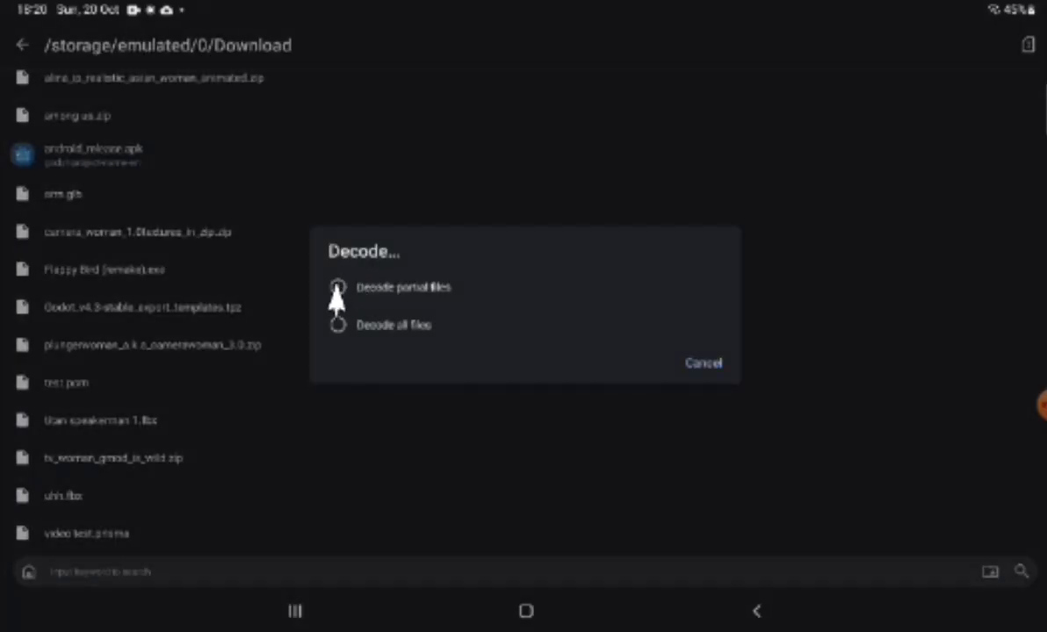
left_click(337, 288)
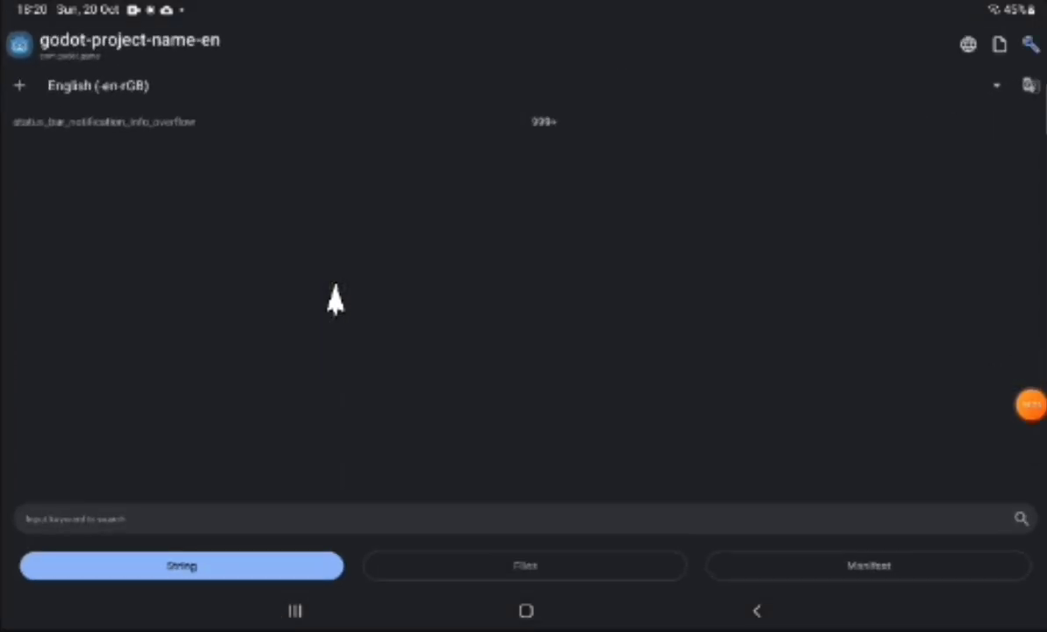
Create a new folder named 'assets' among the APK's files.
left_click(527, 570)
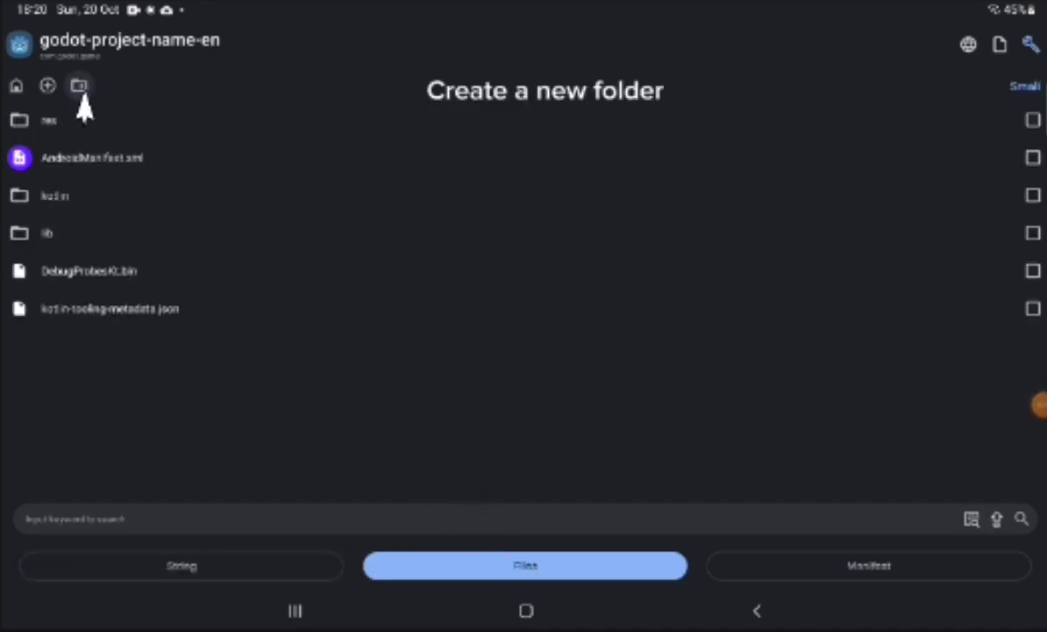
left_click(78, 87)
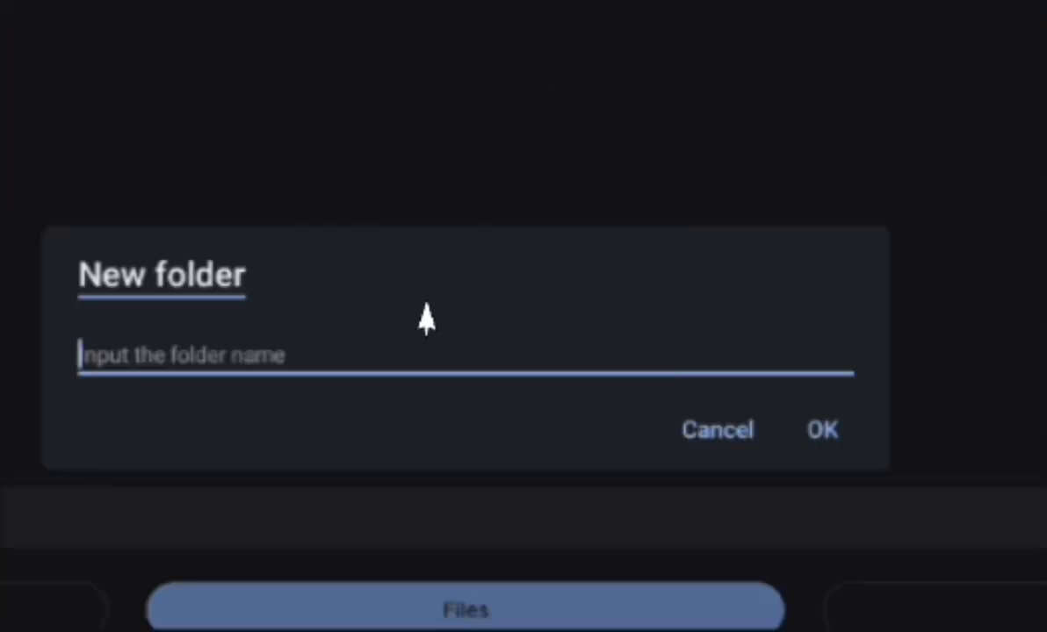
type("ass")
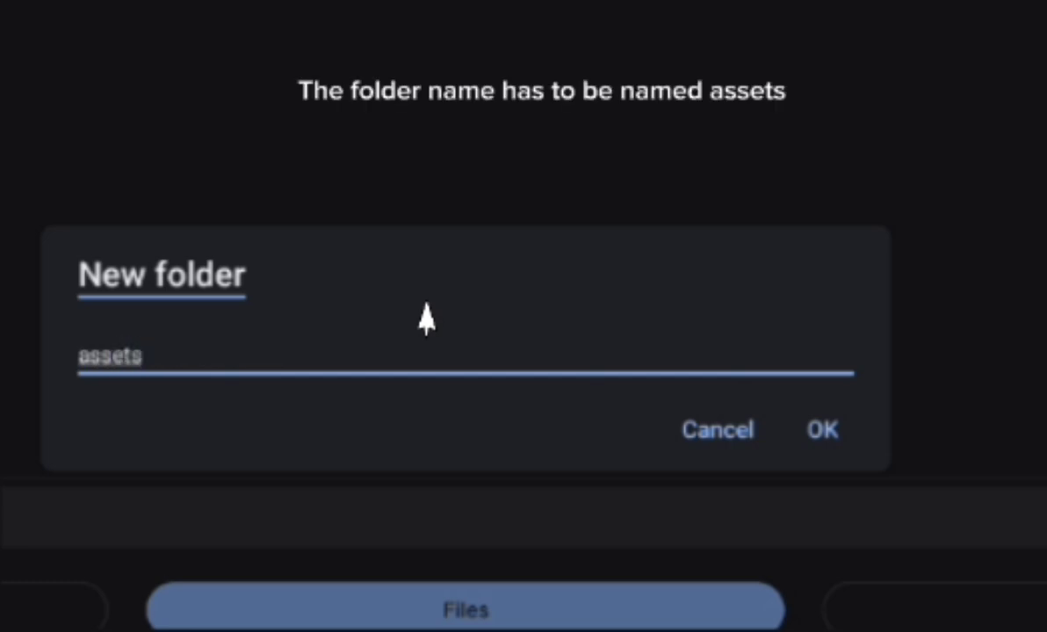
type("ets")
key("Return")
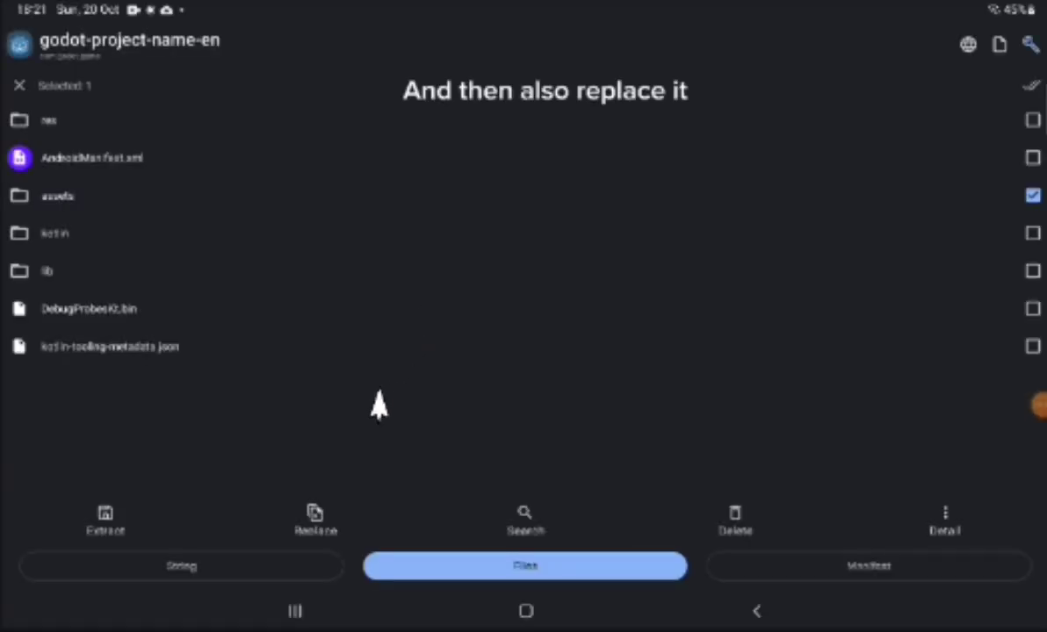
Replace the assets folder with Documents/Flappy bird (remake) and confirm.
left_click(308, 523)
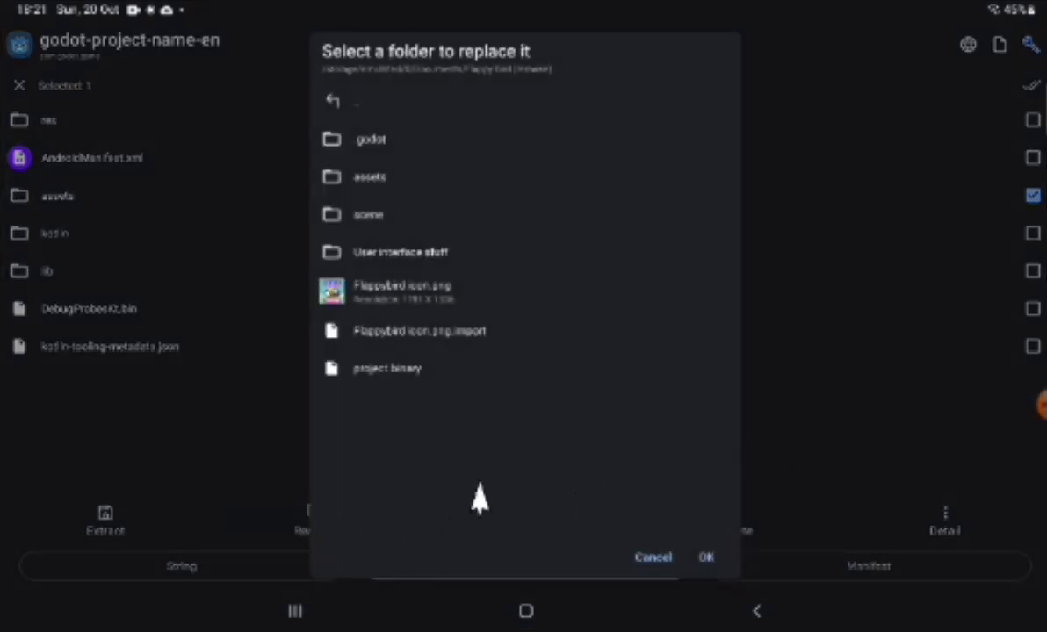
left_click(333, 118)
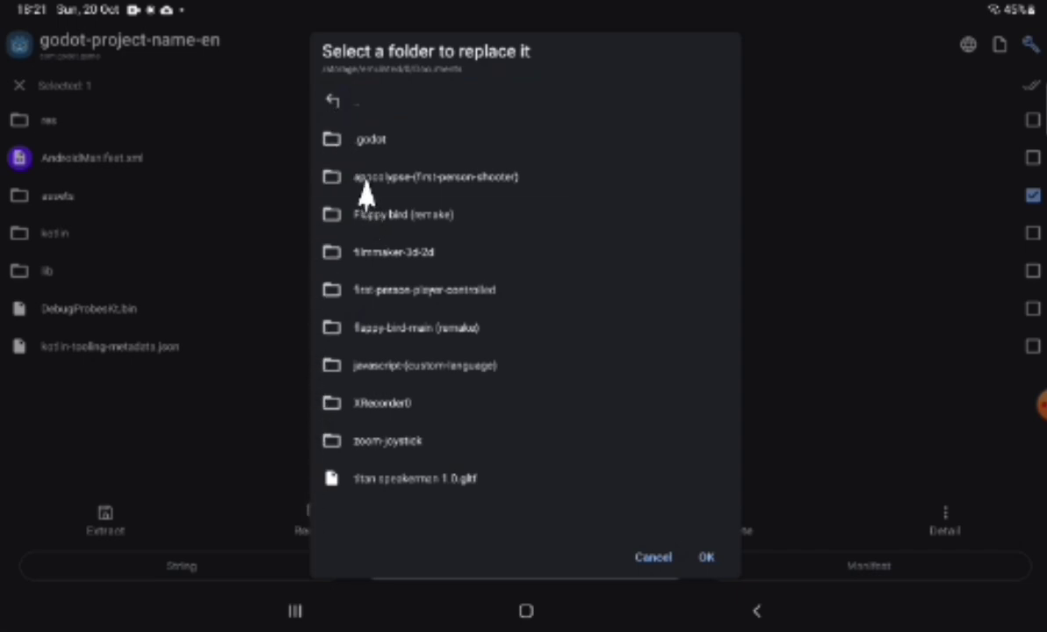
left_click(362, 215)
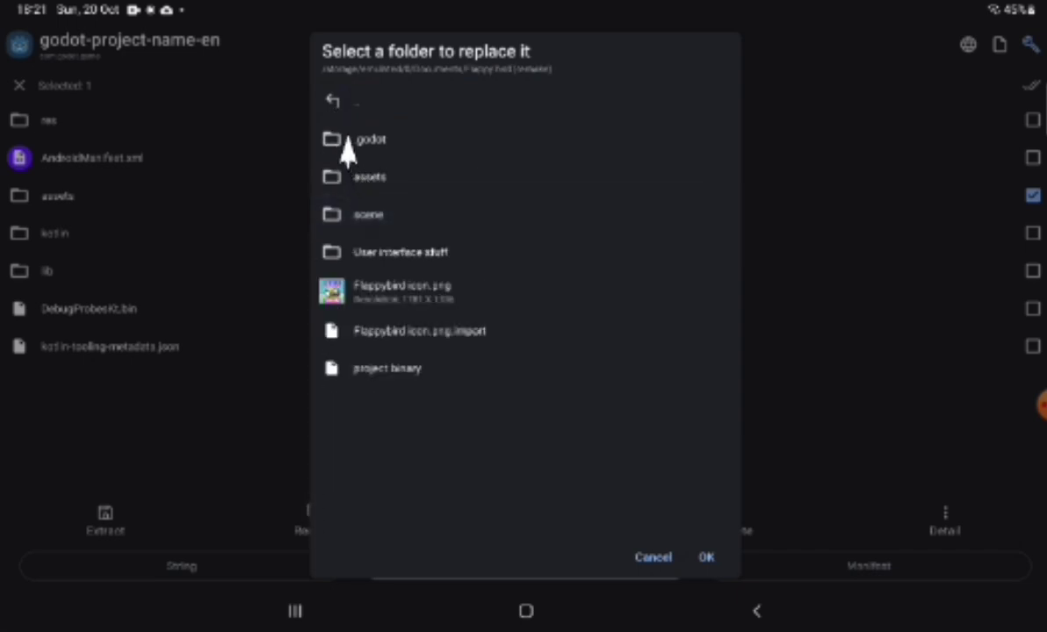
left_click(708, 557)
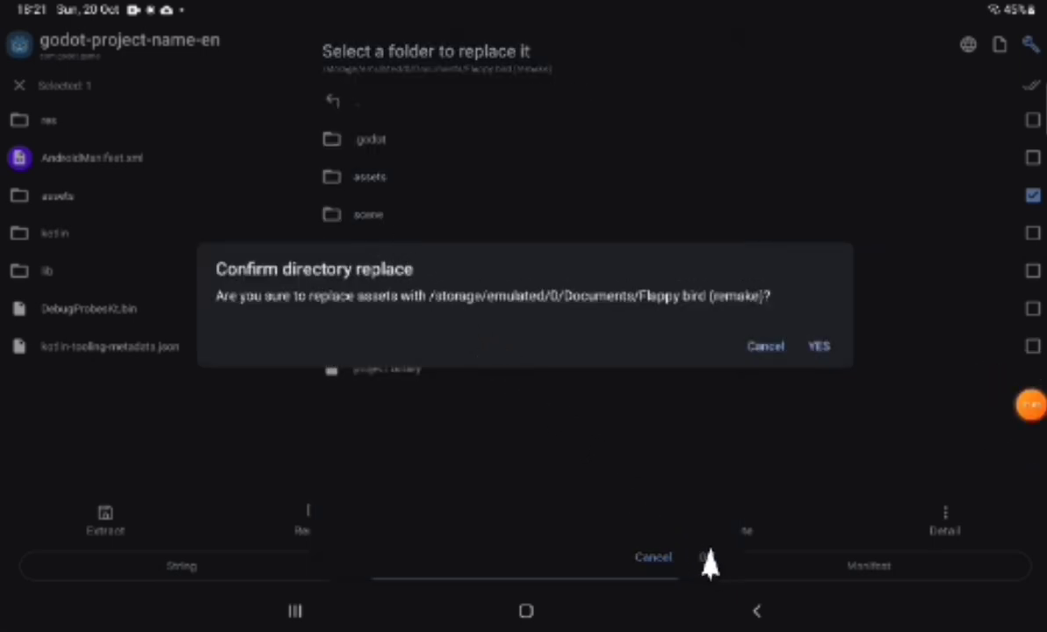
left_click(825, 345)
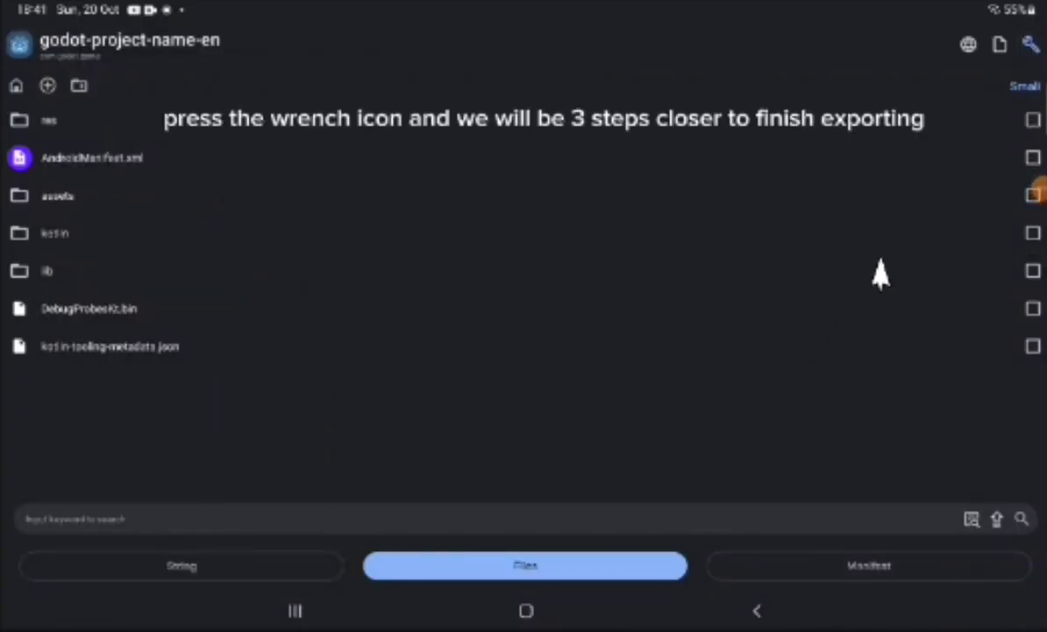
Build and sign the modified APK as godot-project-name-en_signed.apk.
left_click(1030, 44)
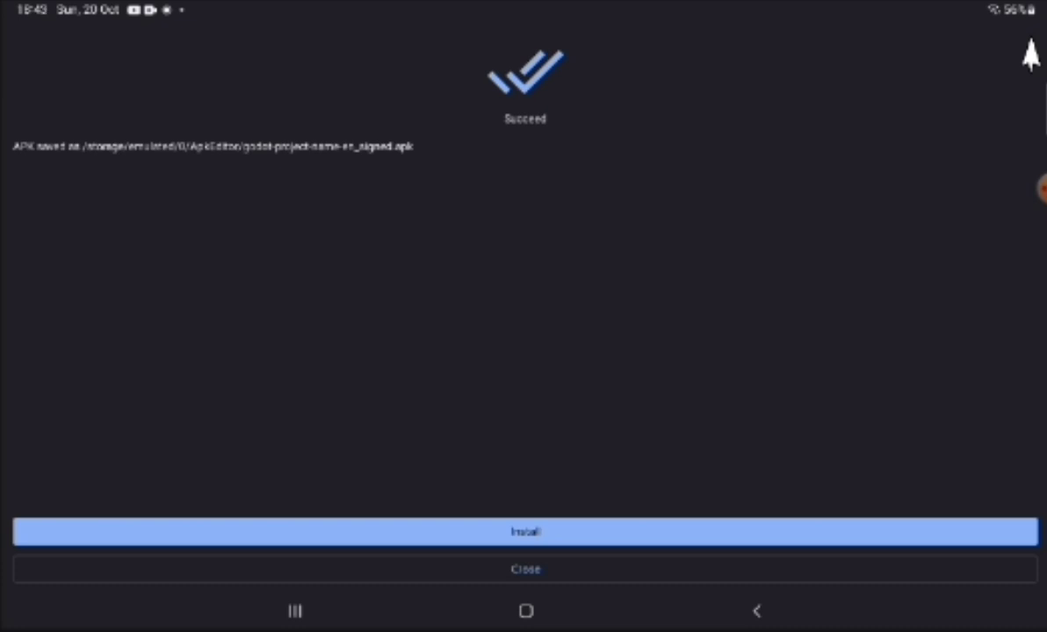
left_click(1039, 188)
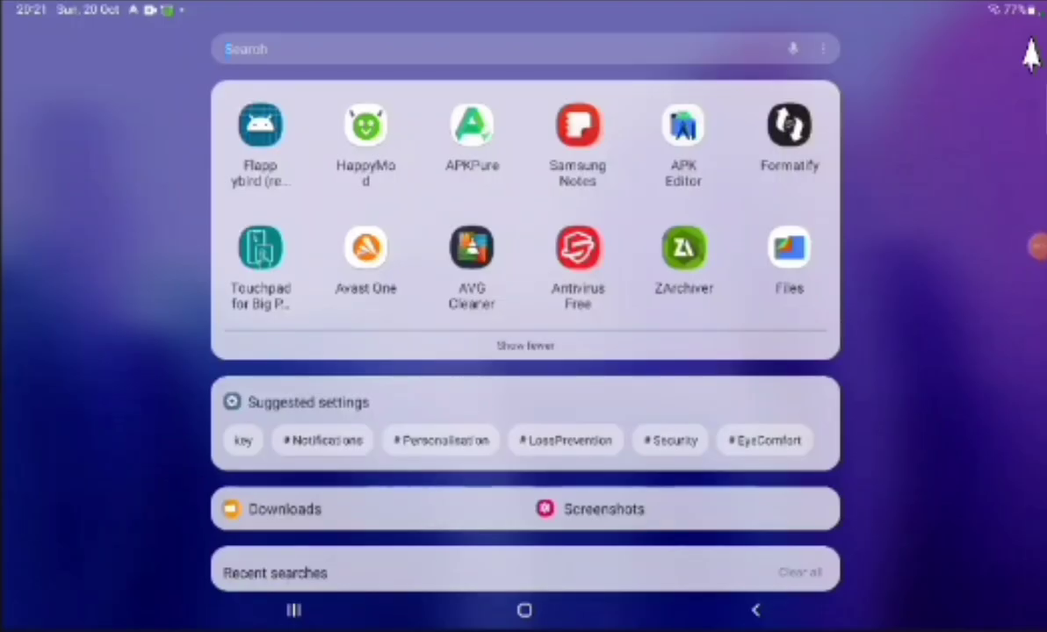
Launch the installed Flappy bird (remake) game from the app drawer.
left_click(262, 127)
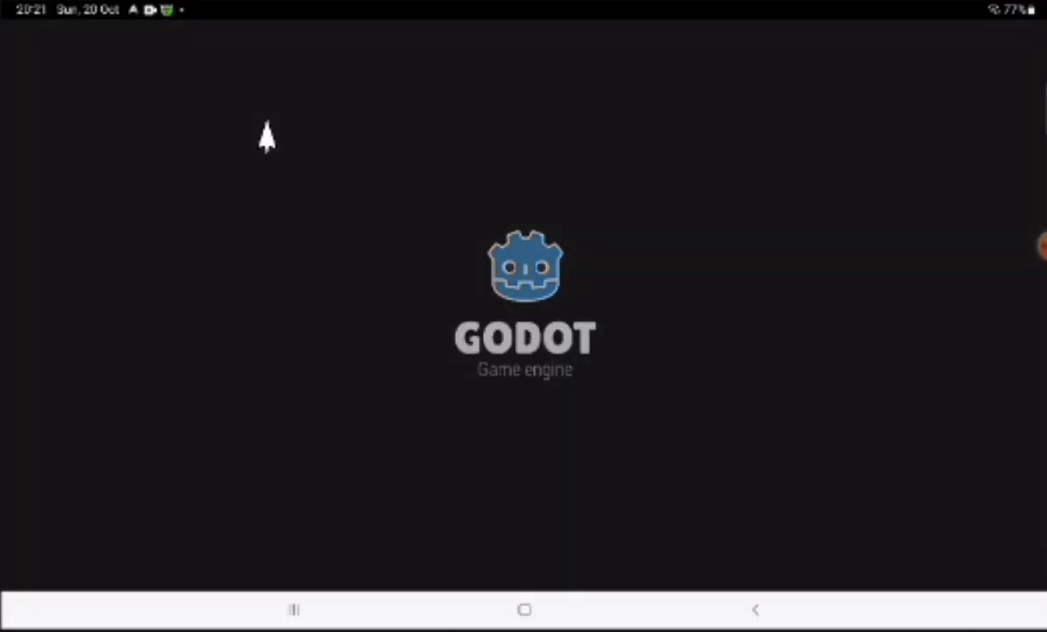